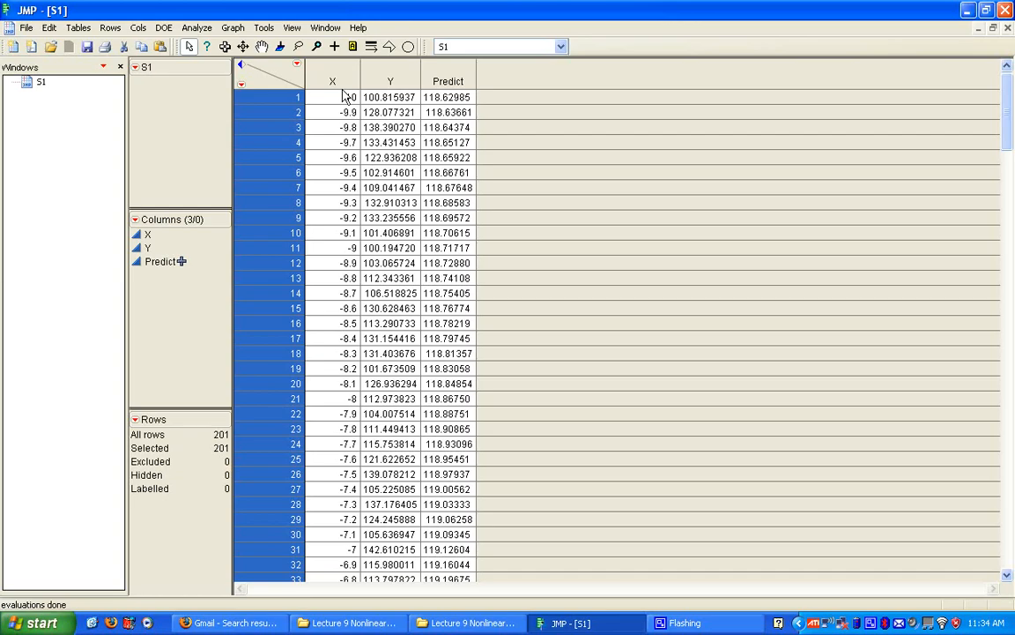
left_click_drag(1009, 133, 988, 95)
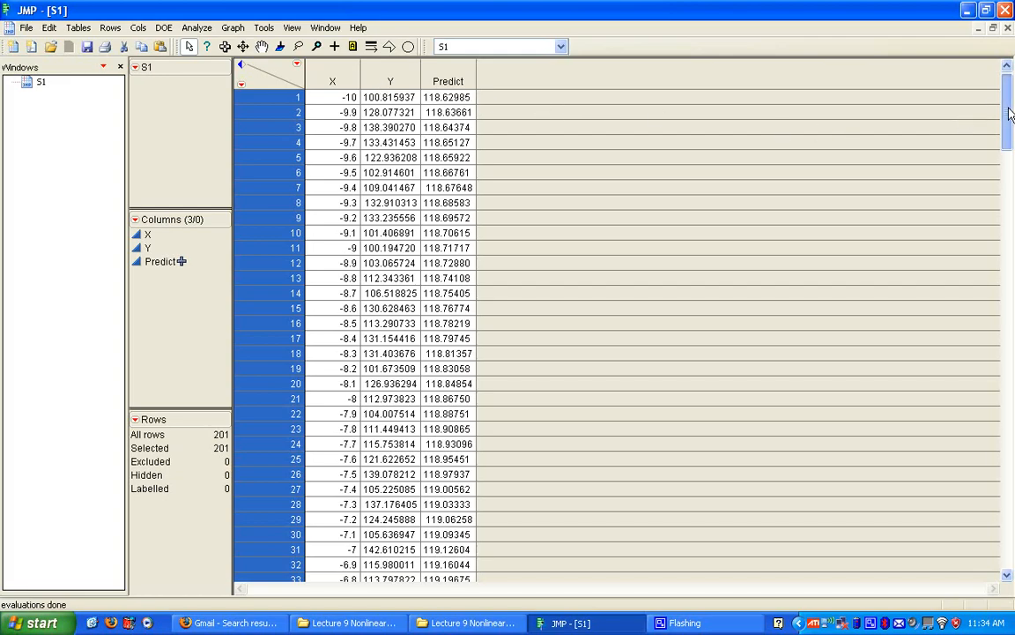
left_click_drag(1011, 113, 908, 88)
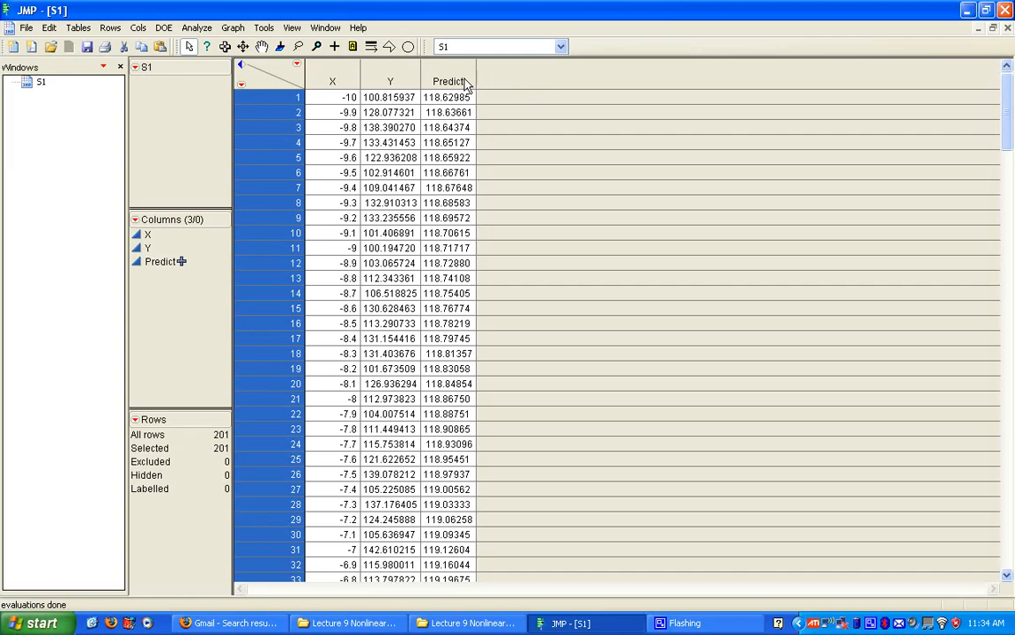
Start a new column with a Formula property and bring up the list of formula parameters.
right_click(596, 81)
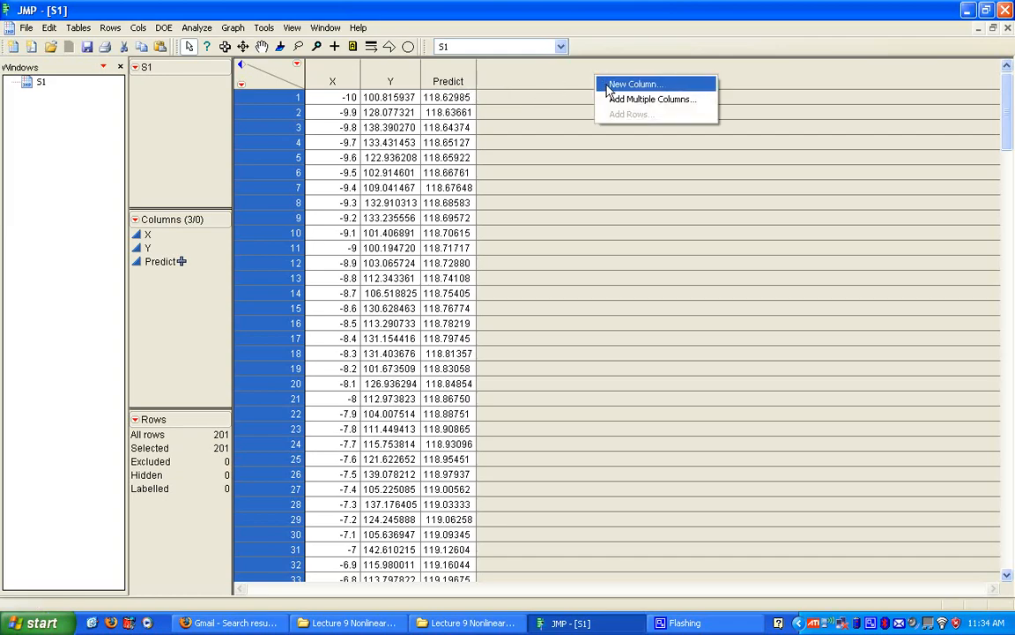
left_click(597, 86)
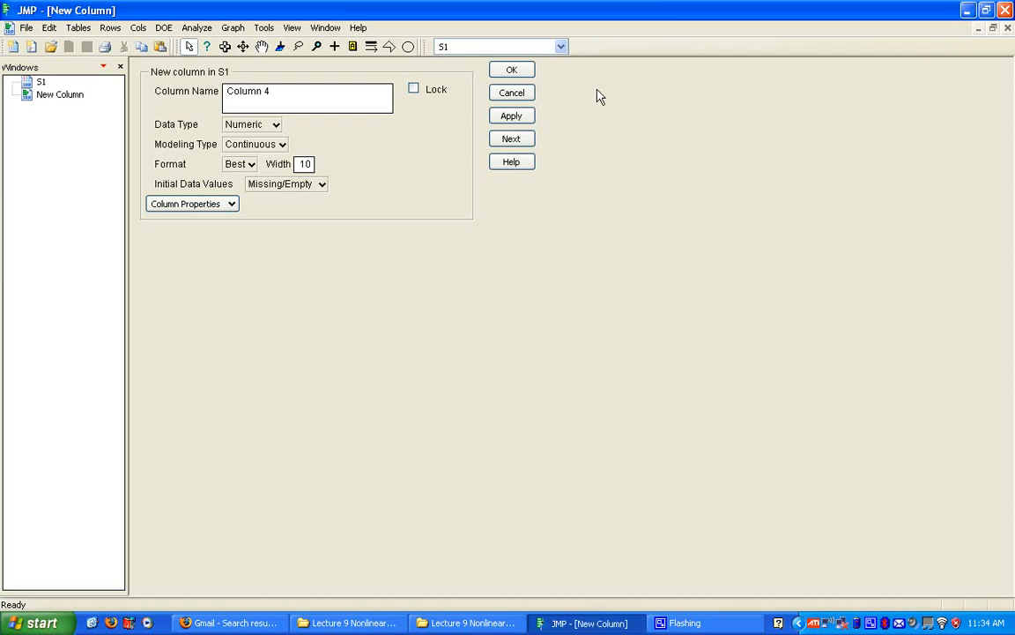
left_click(231, 205)
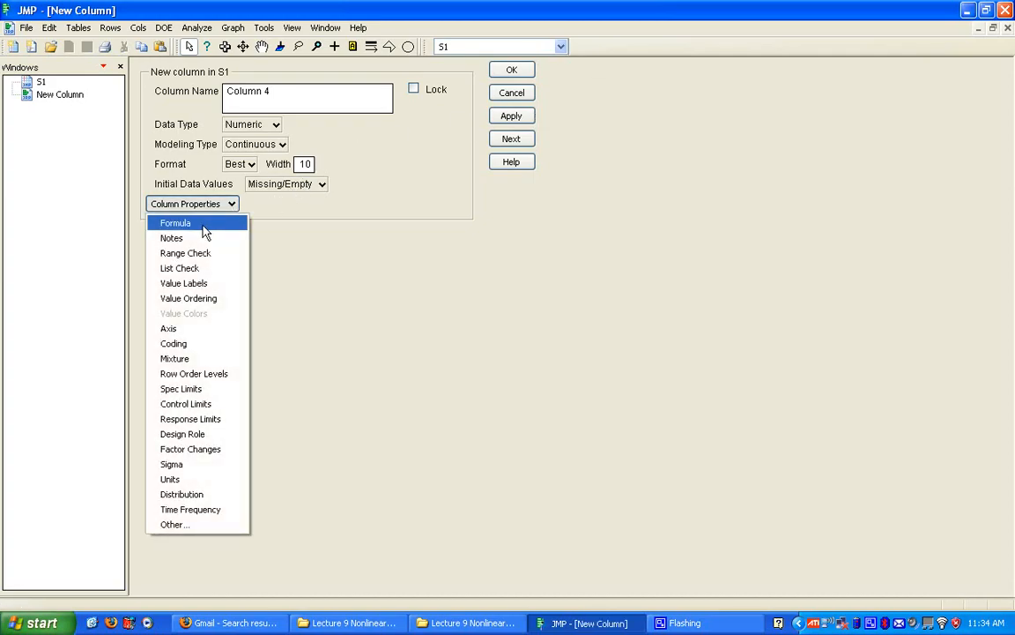
left_click(202, 226)
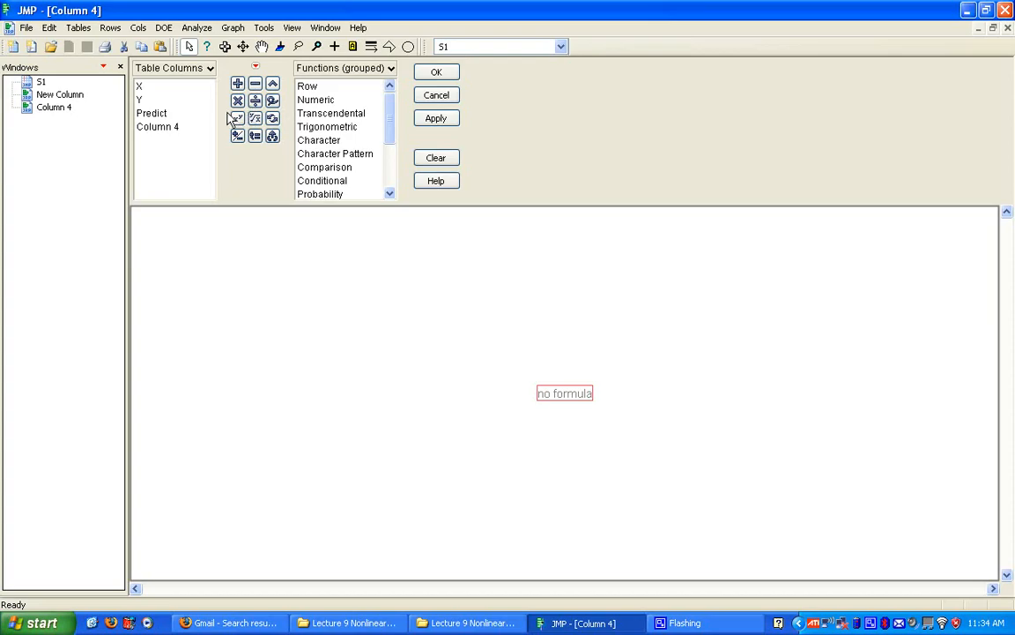
left_click(193, 75)
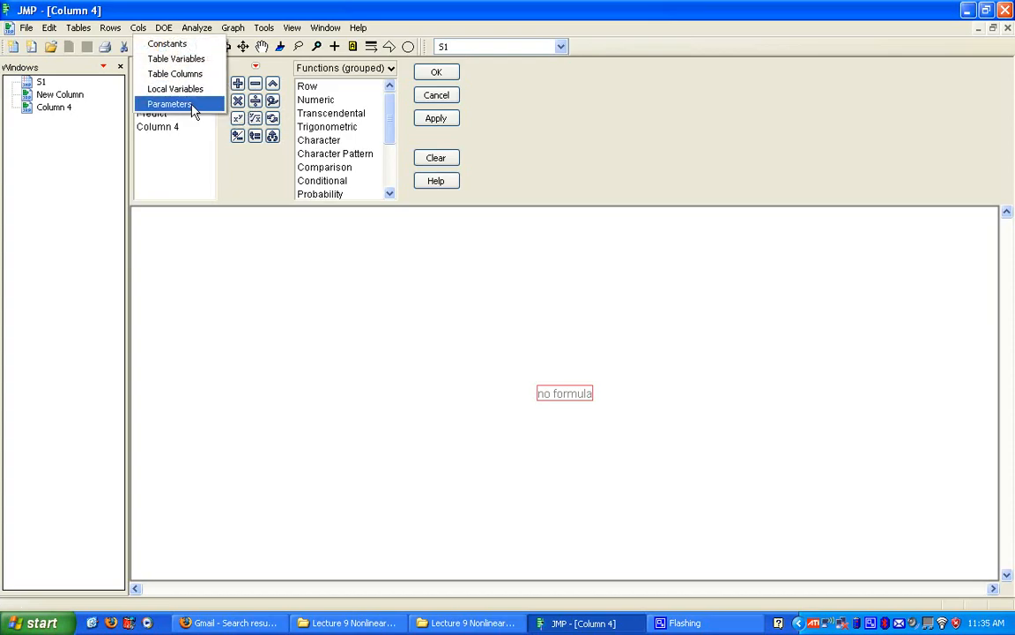
left_click(193, 106)
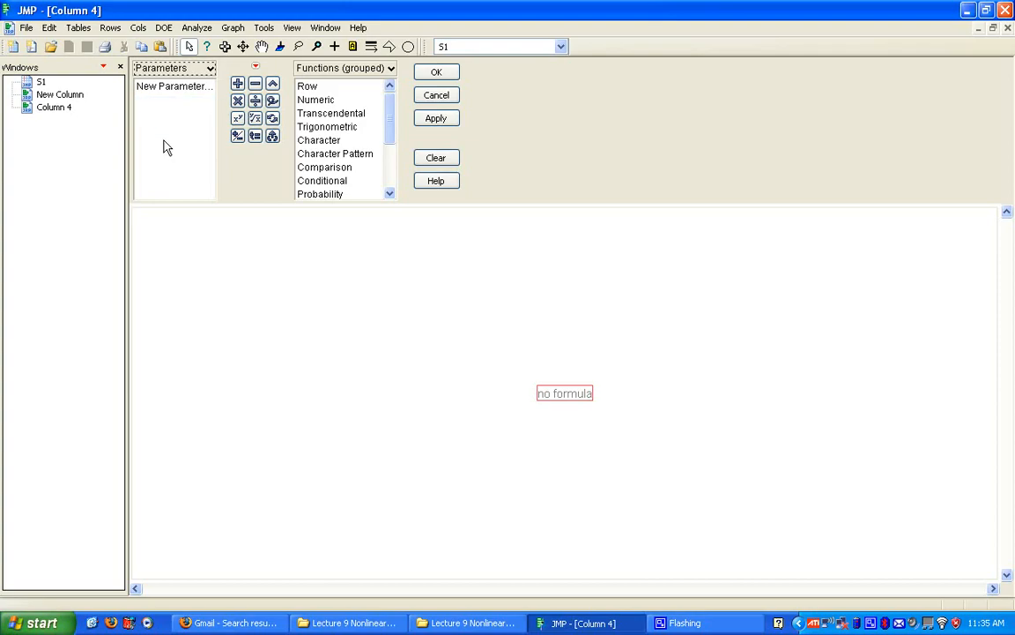
Create the formula parameters b0 and b1, each with a value of 1.
double_click(174, 88)
left_click(456, 315)
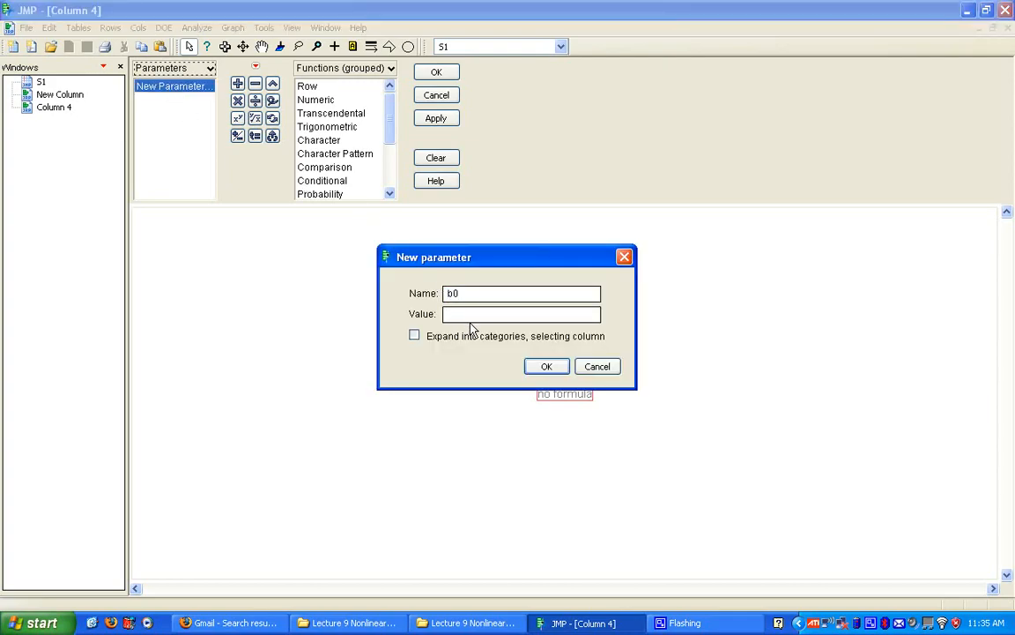
type("1")
left_click(555, 368)
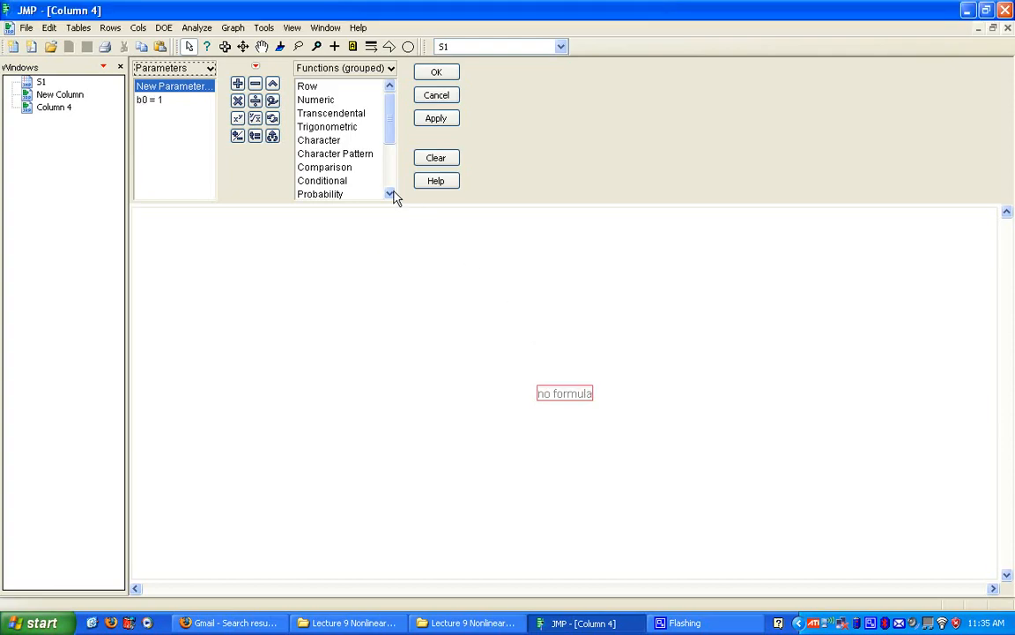
left_click(149, 88)
left_click(460, 315)
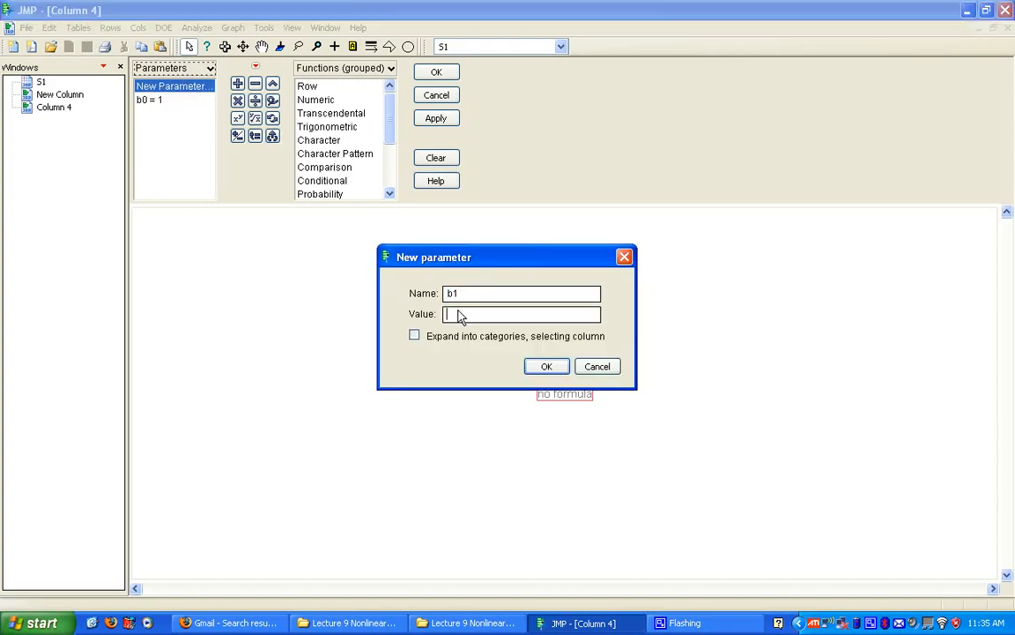
type("1")
left_click(545, 367)
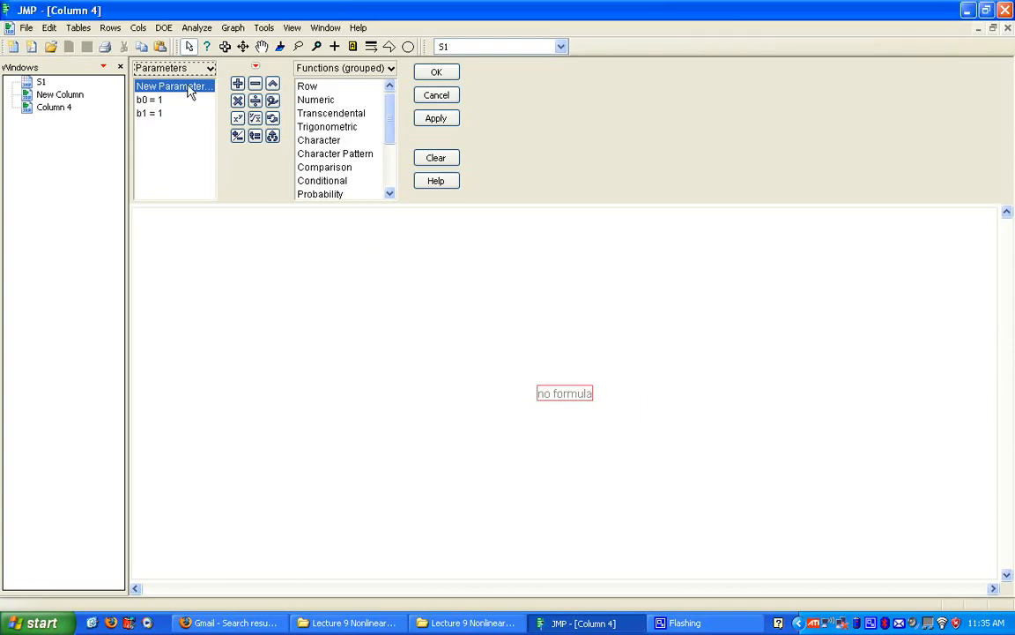
Create the formula parameters b2 and b3, each with a value of 1.
left_click(170, 84)
left_click(463, 316)
type("1")
left_click(541, 367)
left_click(161, 89)
left_click(463, 315)
type("1")
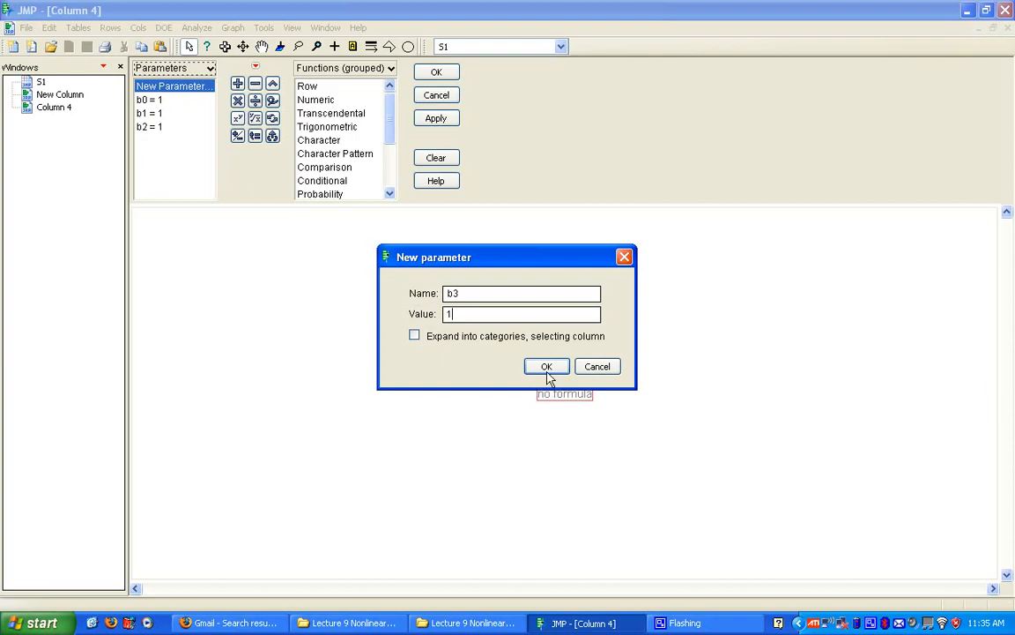
left_click(544, 367)
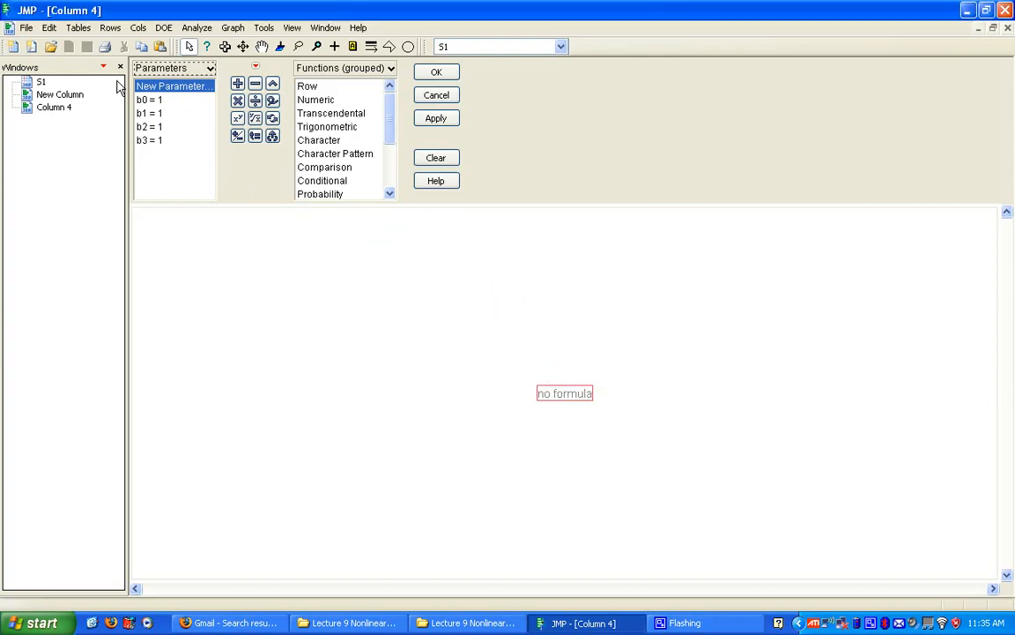
Try to build the column formula from b0 and b1, and discard the formula edits.
left_click(142, 101)
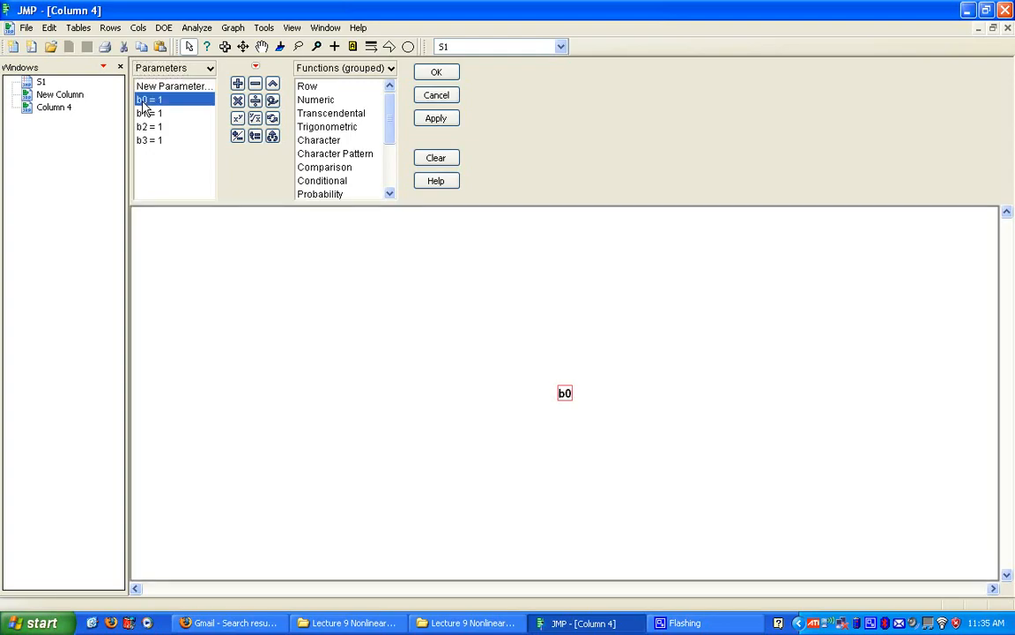
double_click(567, 394)
left_click(567, 391)
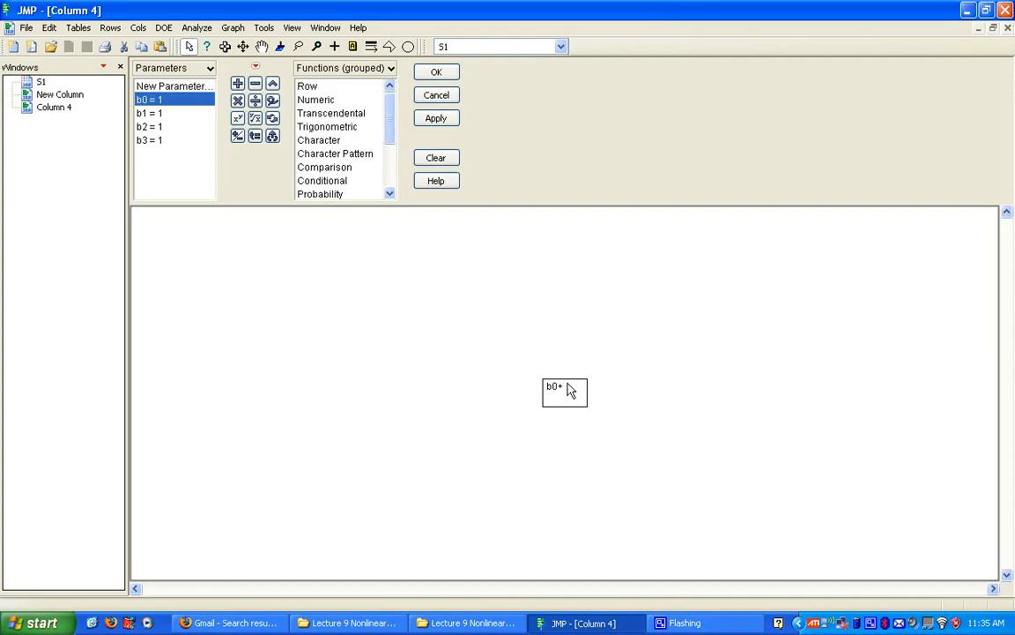
type("+2*")
left_click(162, 115)
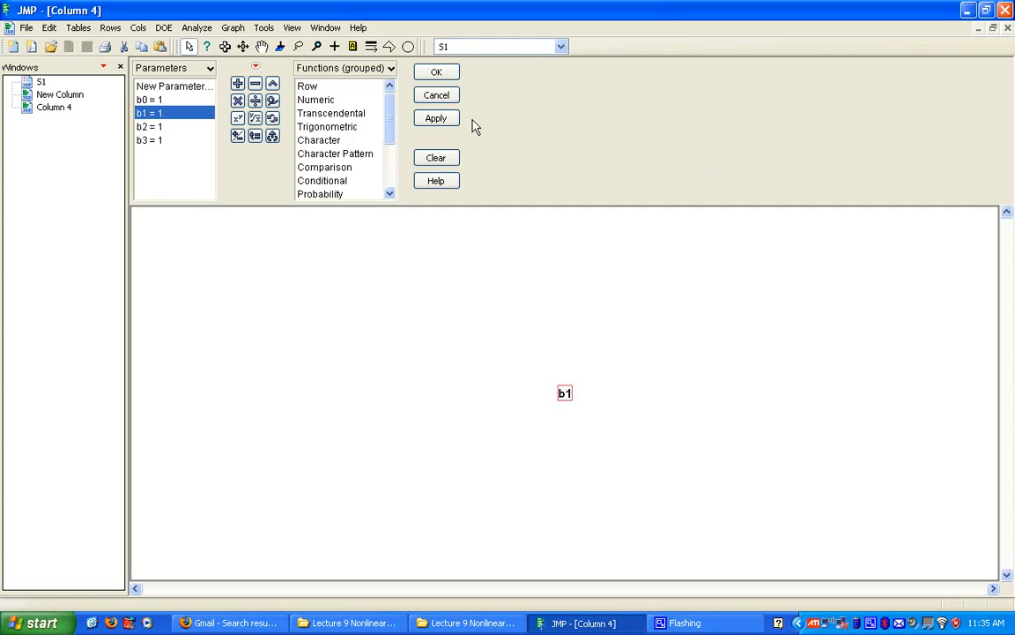
left_click(437, 96)
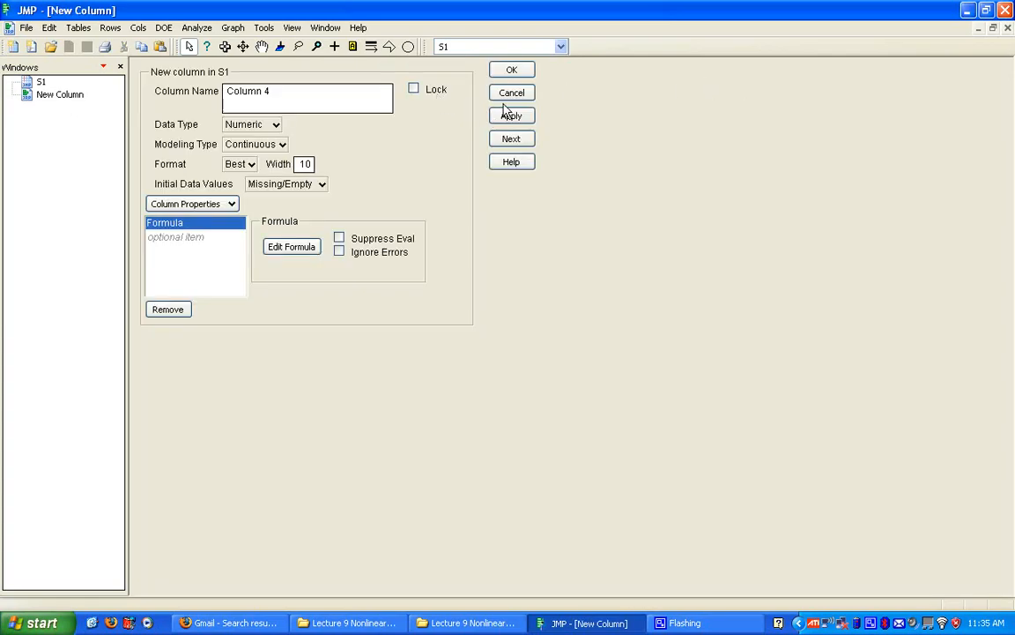
Add the new column to the table without a formula and delete it again.
left_click(510, 72)
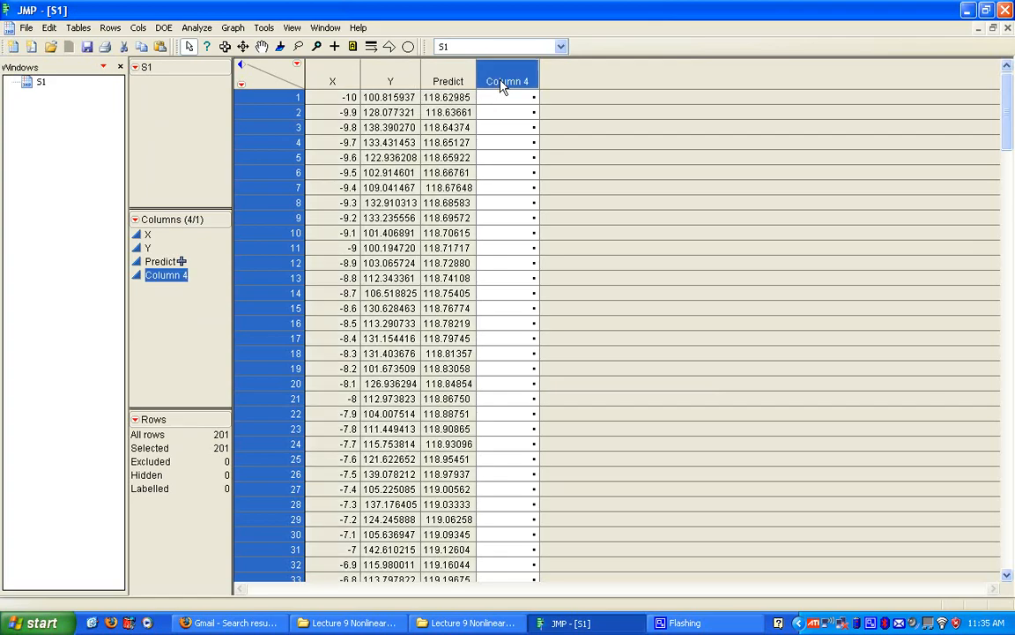
right_click(501, 84)
left_click(534, 181)
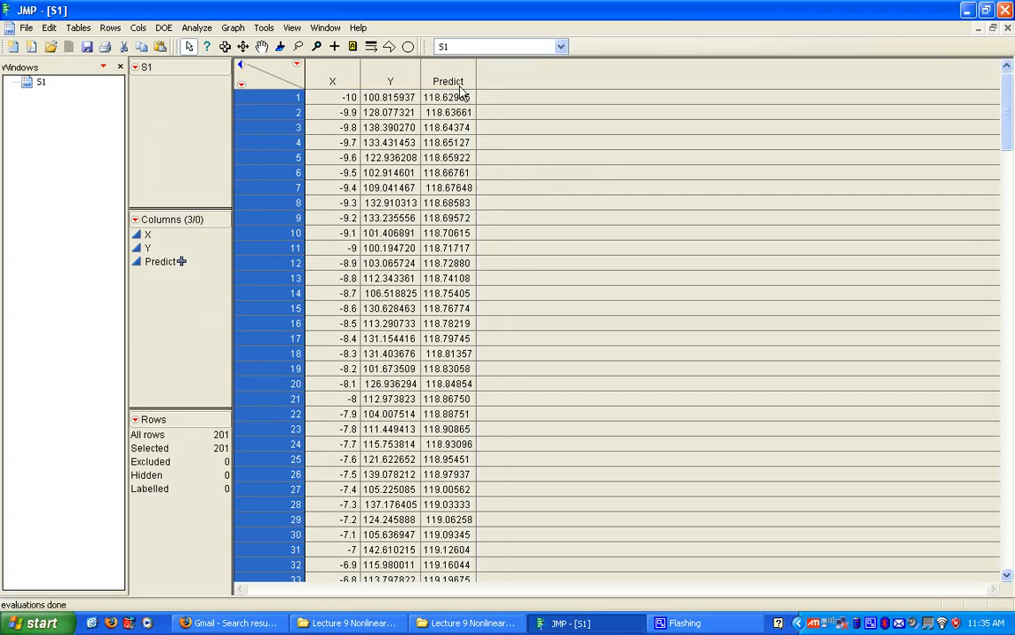
Examine the formula of the Predict column and close it without changes.
right_click(460, 88)
left_click(483, 129)
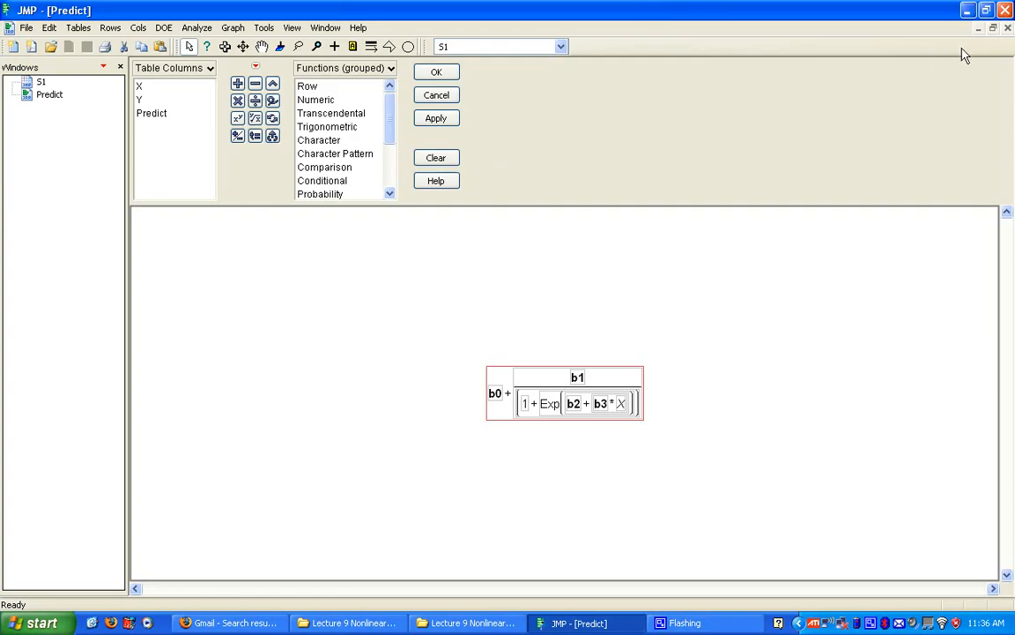
left_click(1007, 27)
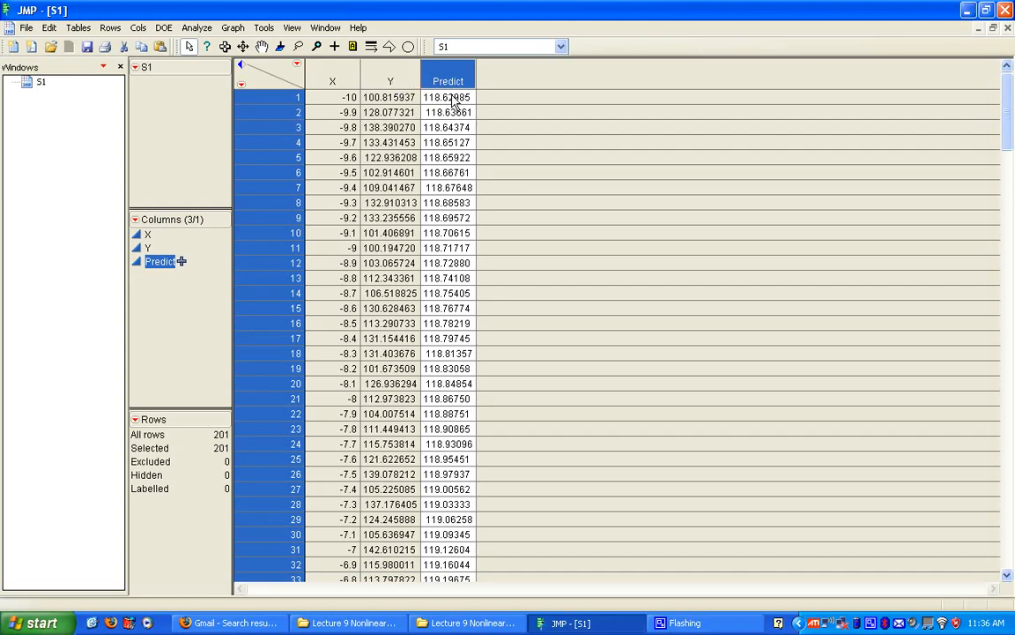
Set up a Nonlinear model with Predict as the X, Predictor Formula and Y as the Y, Response.
left_click(203, 29)
mouse_move(264, 113)
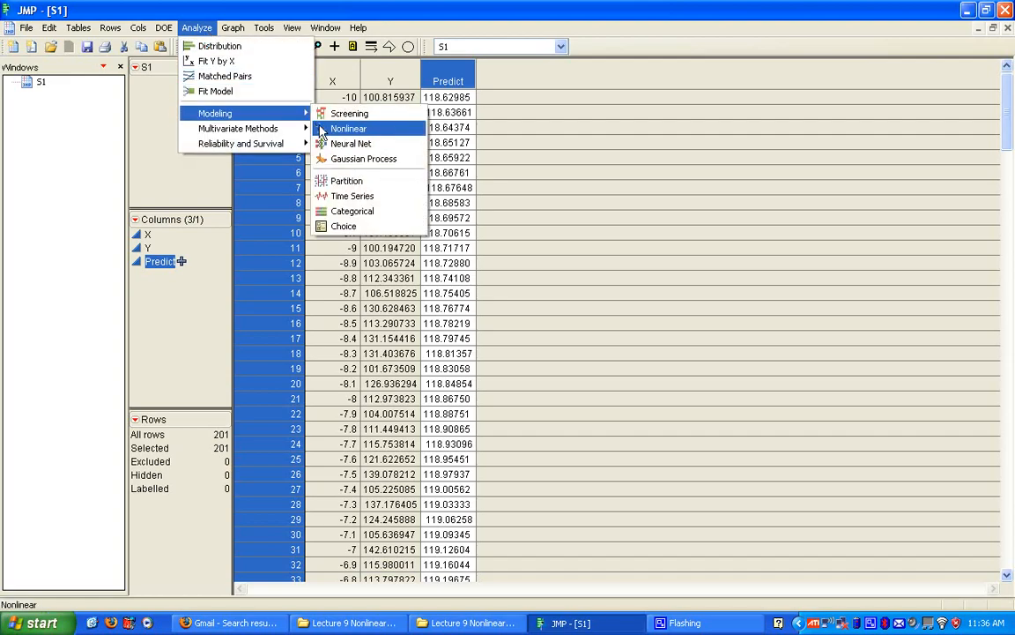
left_click(346, 128)
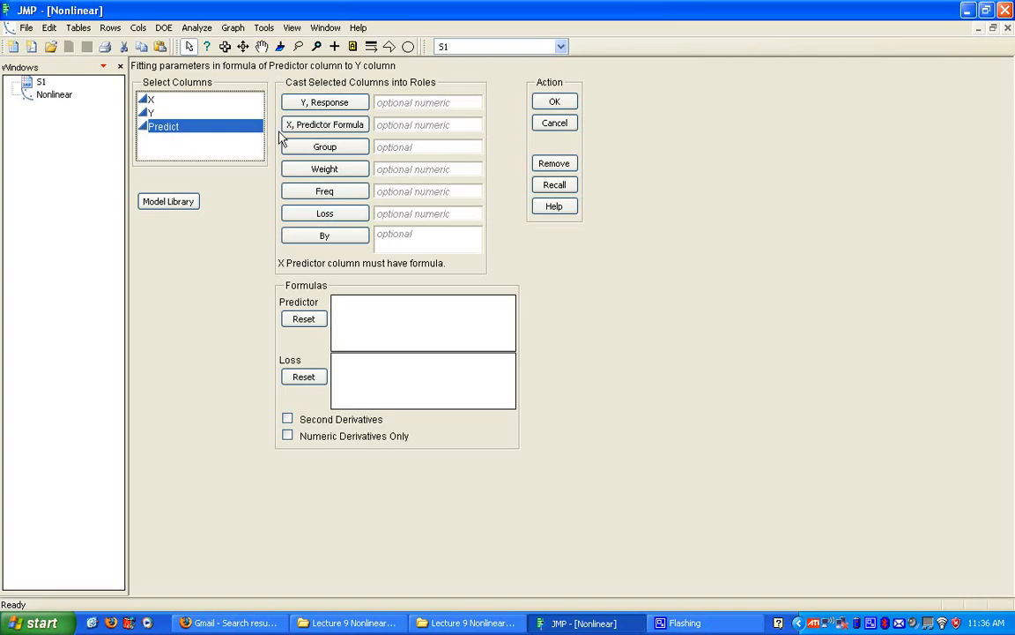
left_click(309, 125)
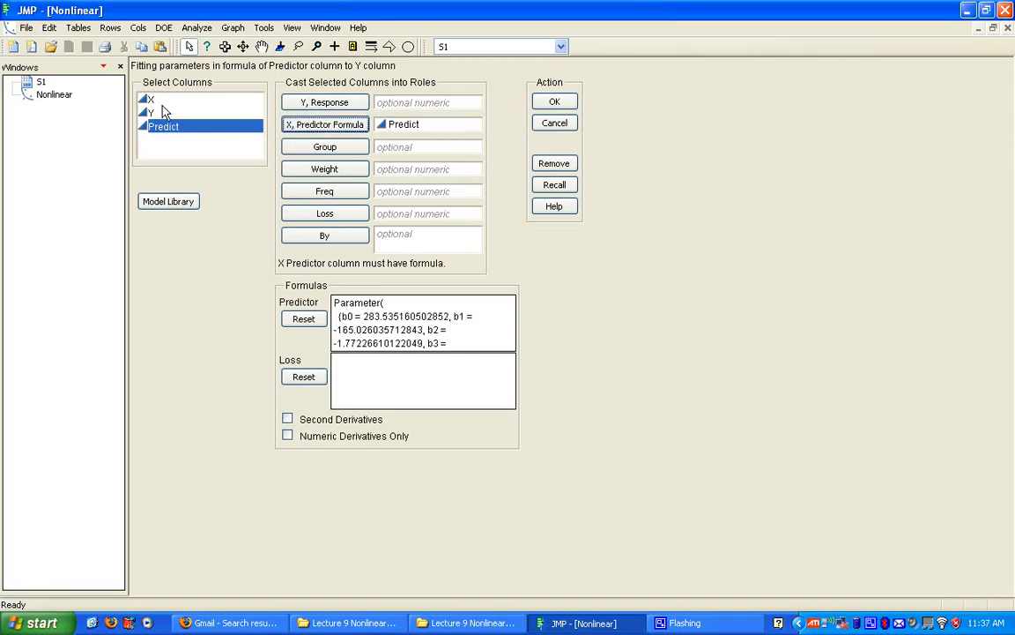
left_click(154, 113)
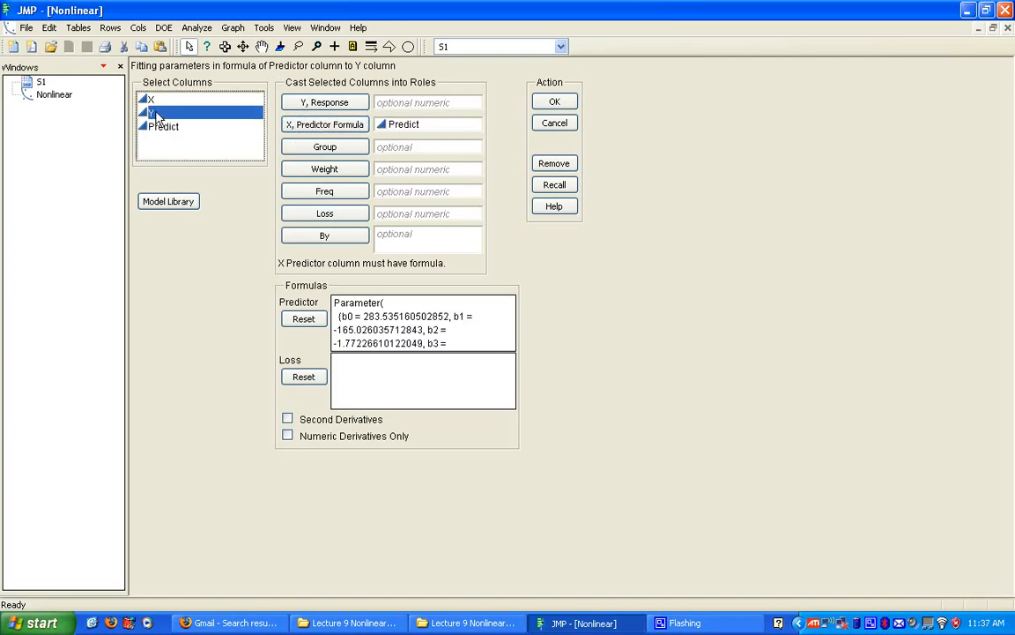
left_click(332, 107)
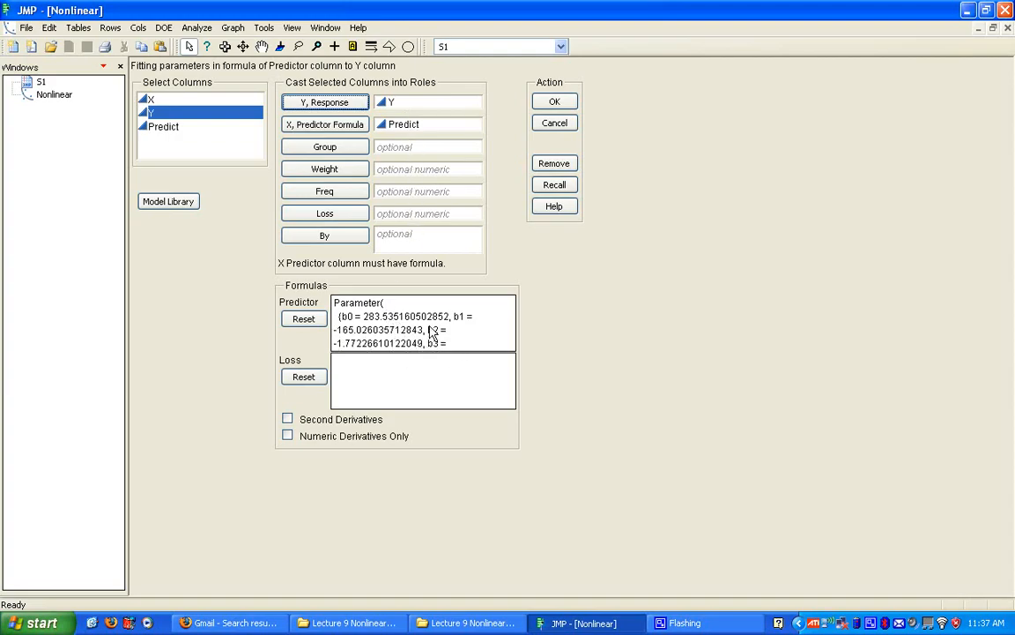
left_click(555, 102)
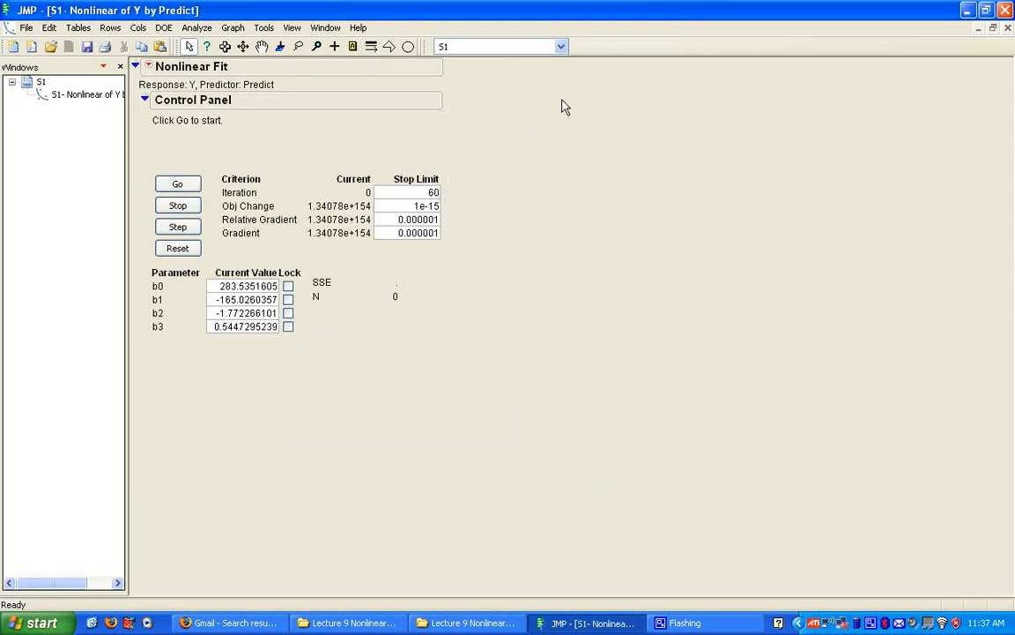
Set the starting values of b0, b1, b2 and b3 to 1 and run the nonlinear fit.
left_click(243, 286)
type("1")
key("Tab")
type("1")
key("Tab")
type("1")
key("Tab")
type("1")
key("Tab")
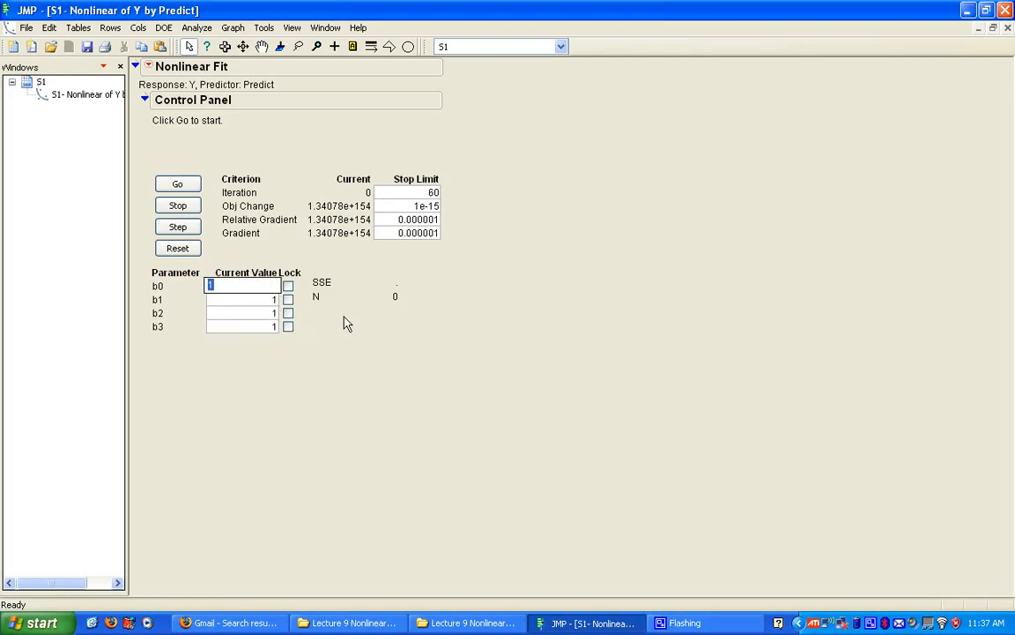
left_click(835, 255)
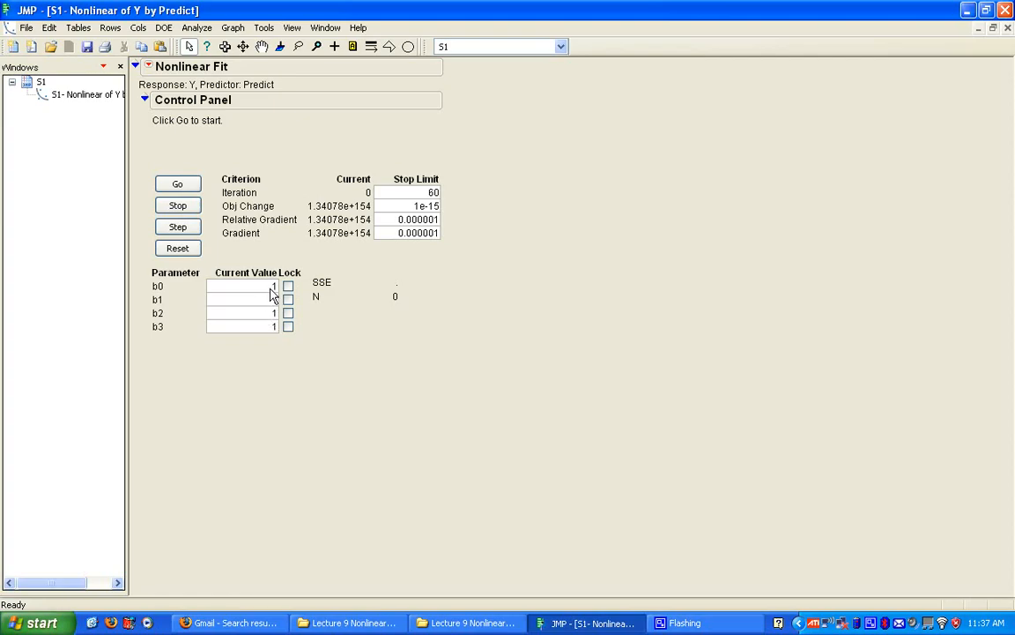
left_click(187, 185)
Adjust the parameter sliders below the plot to b0 292.441, b1 -161.463 and b3 0.53333.
scroll(521, 306, "down", 6)
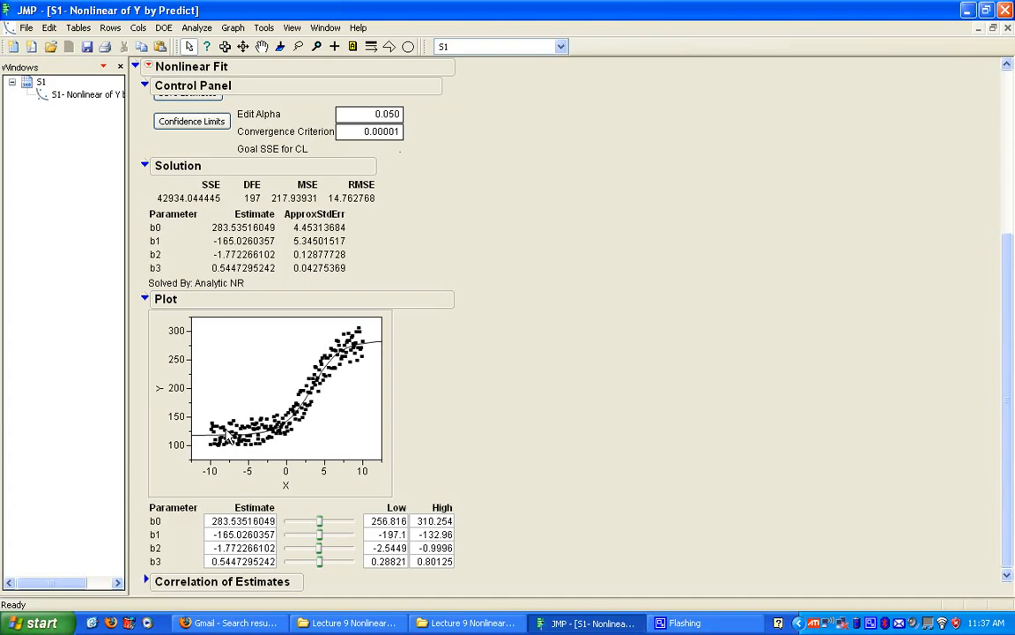
mouse_move(322, 527)
left_mouse_down()
mouse_move(350, 525)
mouse_move(325, 526)
mouse_move(354, 536)
mouse_move(316, 538)
mouse_move(356, 551)
mouse_move(318, 549)
mouse_move(342, 564)
mouse_move(319, 569)
mouse_move(324, 535)
left_mouse_up()
scroll(597, 423, "up", 5)
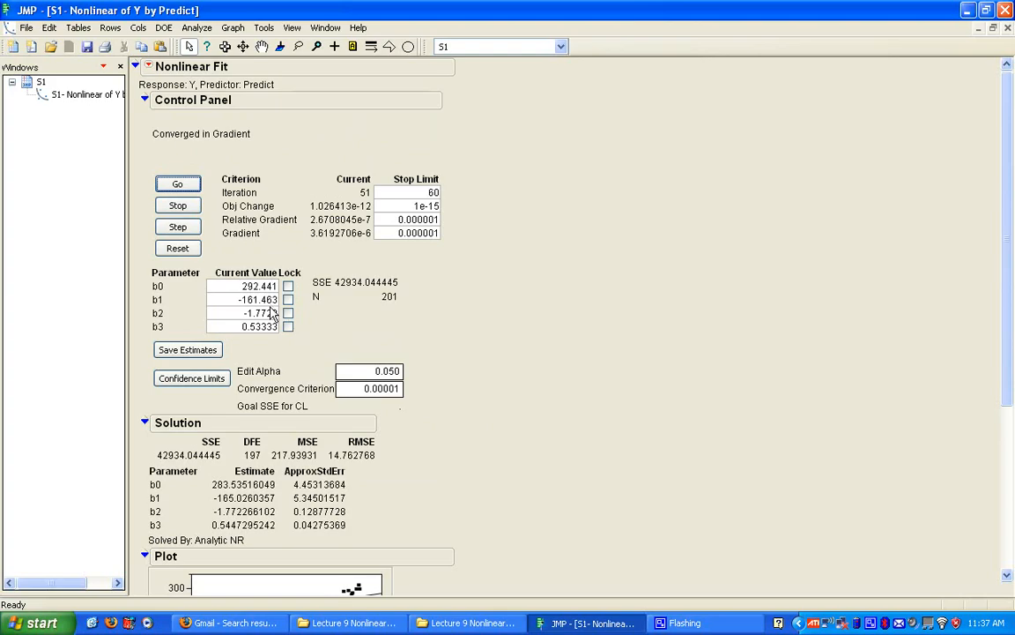
Return all four parameters, b0 to b3, to a starting value of 1 and rerun the fit.
left_click(236, 288)
type("1")
left_click(236, 300)
type("1")
left_click(235, 313)
type("1")
left_click(240, 328)
type("1")
key("Return")
left_click(177, 183)
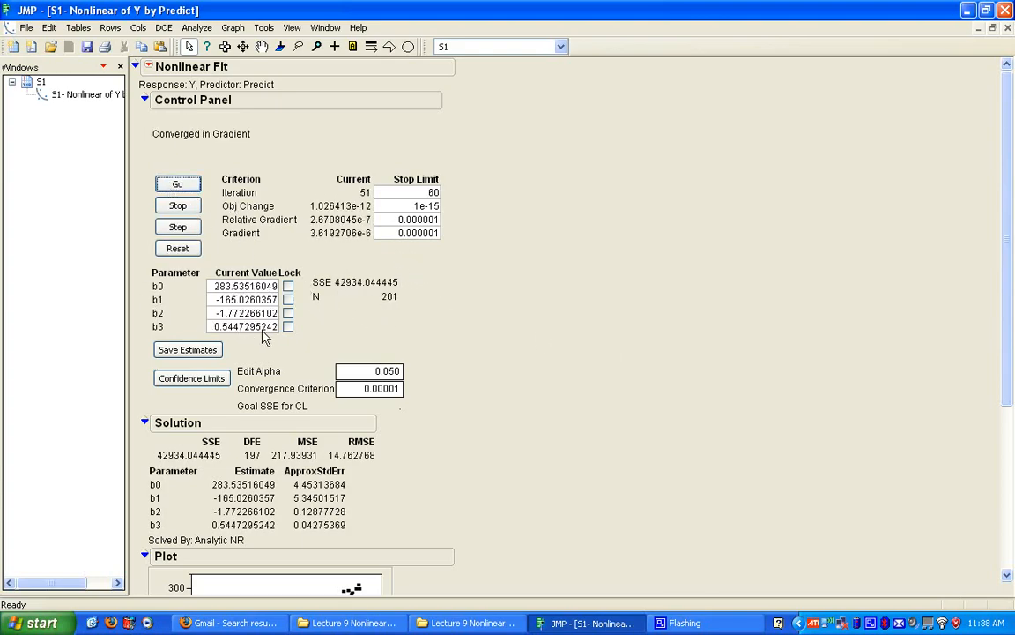
Compute the confidence limits for the fitted parameter estimates.
scroll(567, 381, "down", 5)
scroll(566, 377, "up", 1)
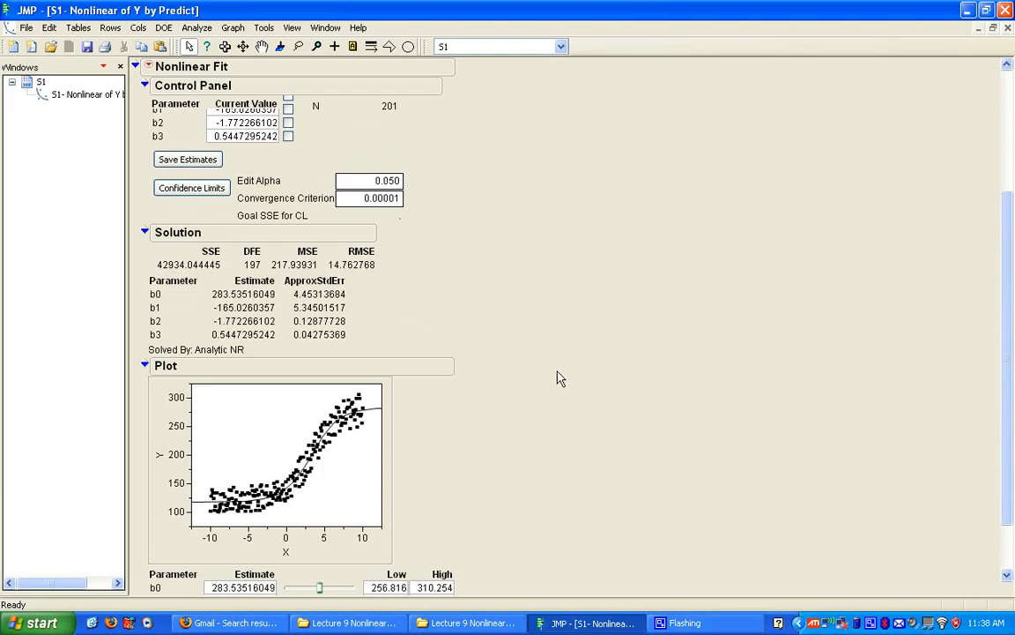
left_click(187, 192)
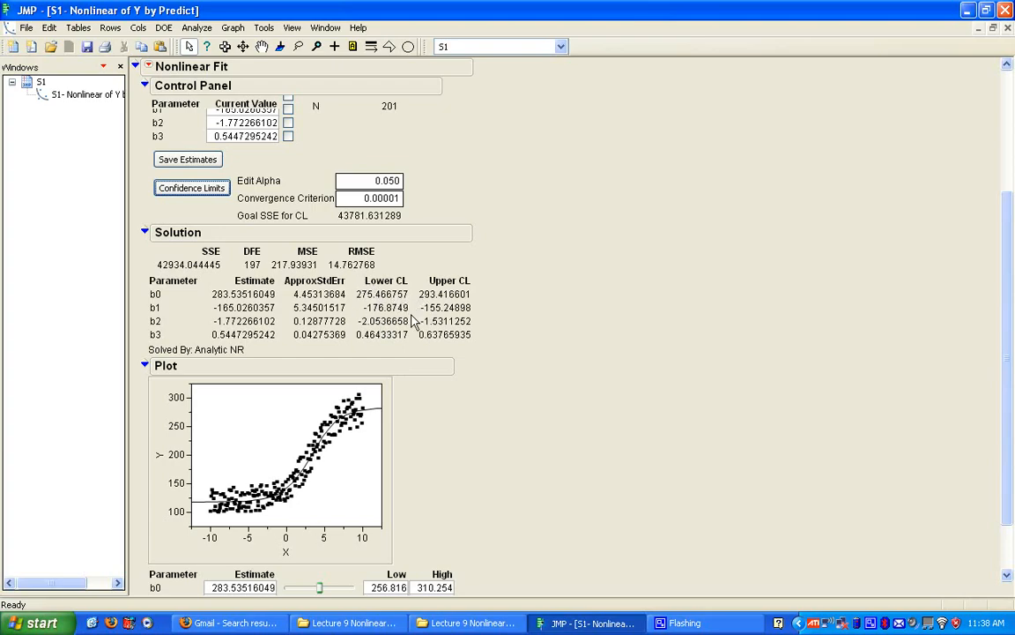
Set the current value of b3 to 0, lock that parameter and rerun the nonlinear fit.
scroll(523, 326, "up", 3)
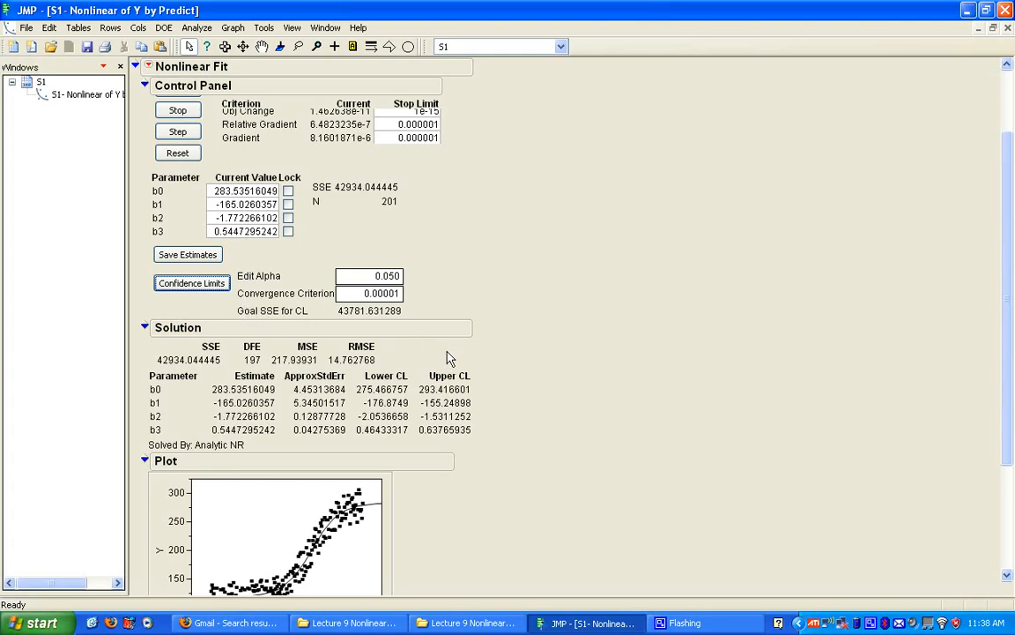
scroll(436, 360, "down", 1)
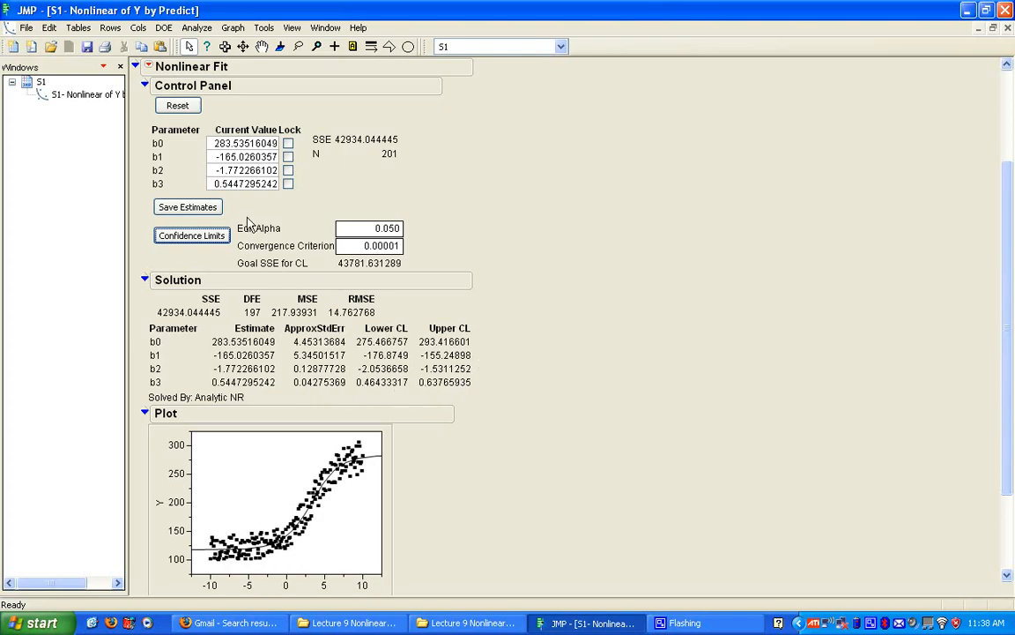
left_click_drag(214, 188, 250, 173)
type("0")
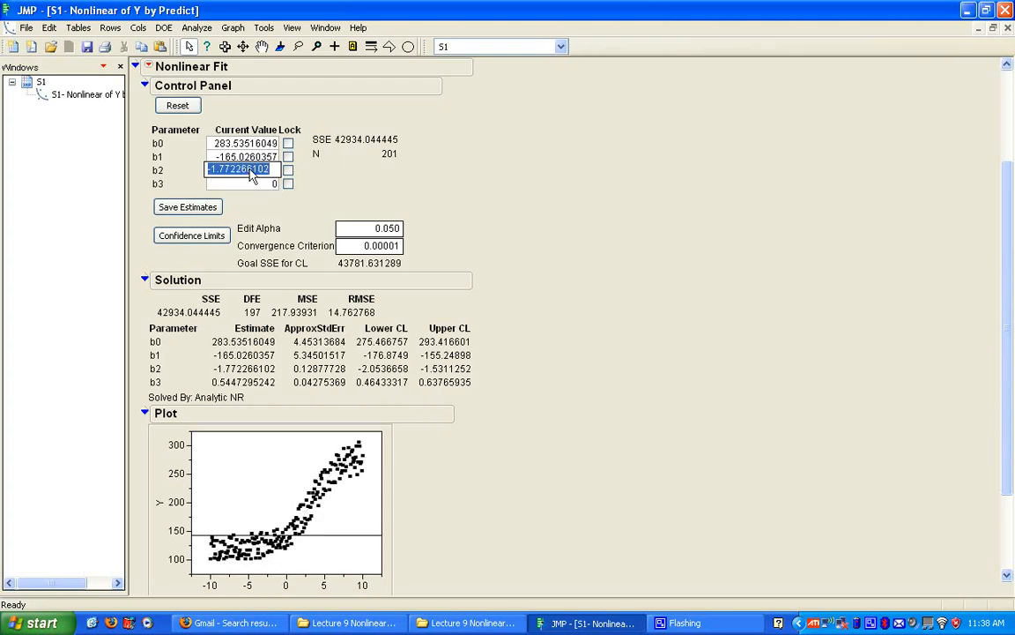
left_click(288, 184)
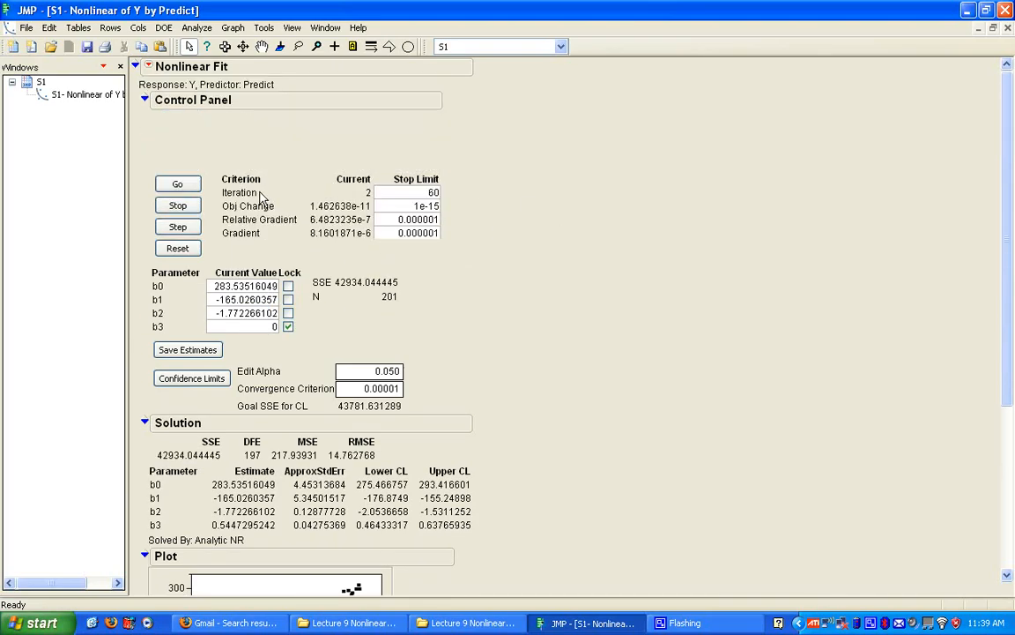
left_click(175, 182)
scroll(256, 370, "down", 3)
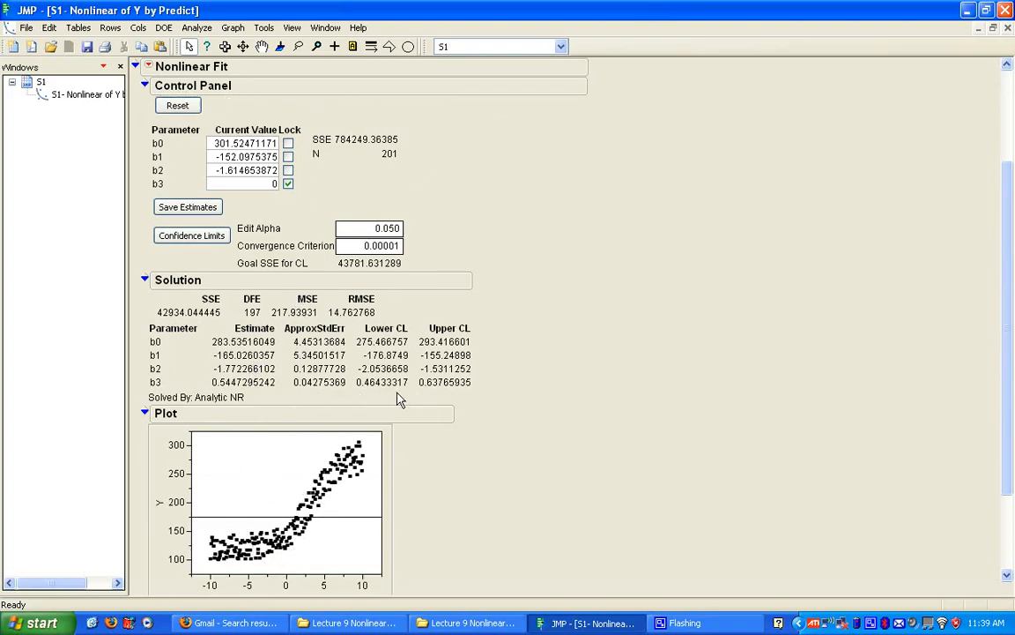
Unlock b3, rerun the fit with all four parameters free and review the fitted curve.
scroll(290, 413, "up", 1)
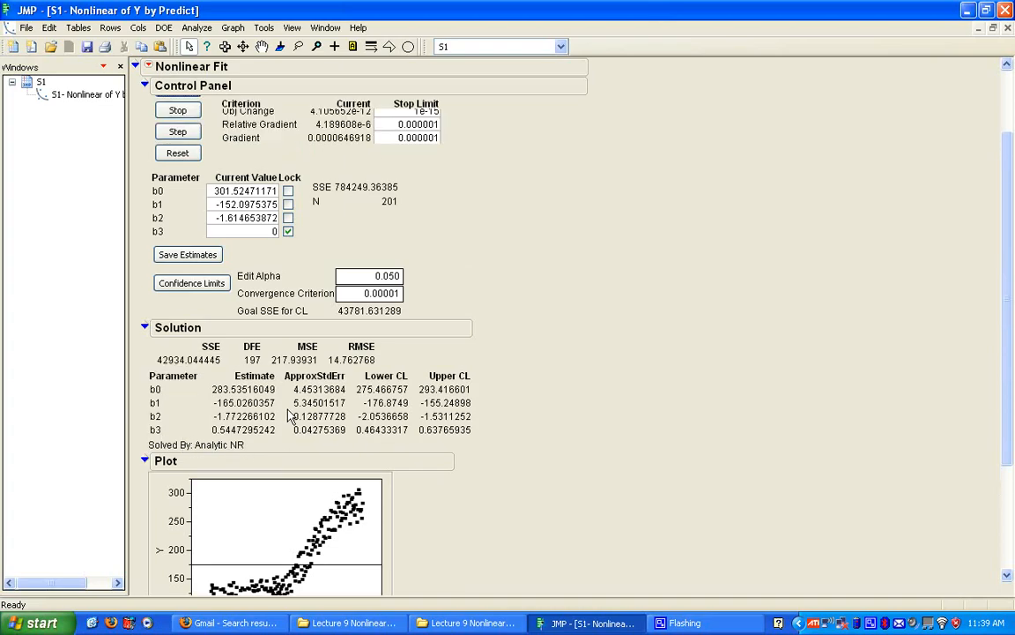
left_click(288, 231)
left_click(177, 137)
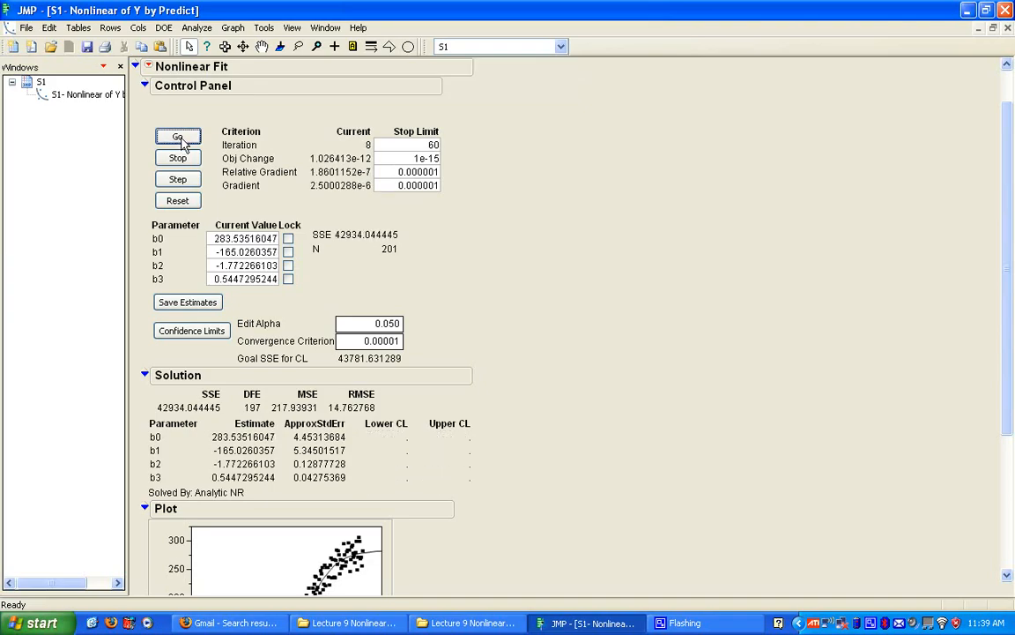
scroll(471, 342, "down", 4)
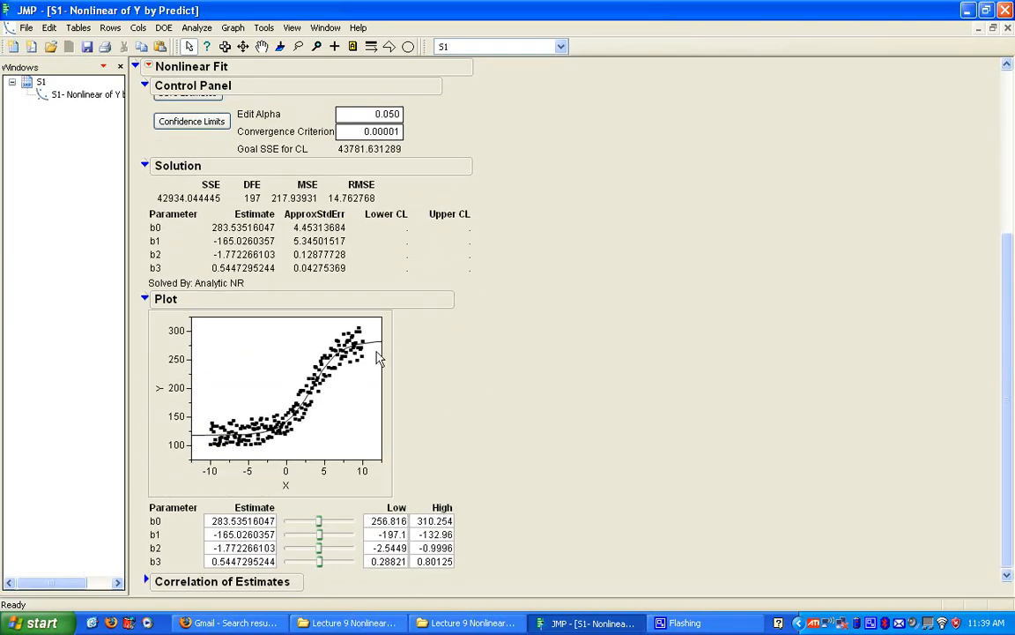
scroll(521, 424, "up", 5)
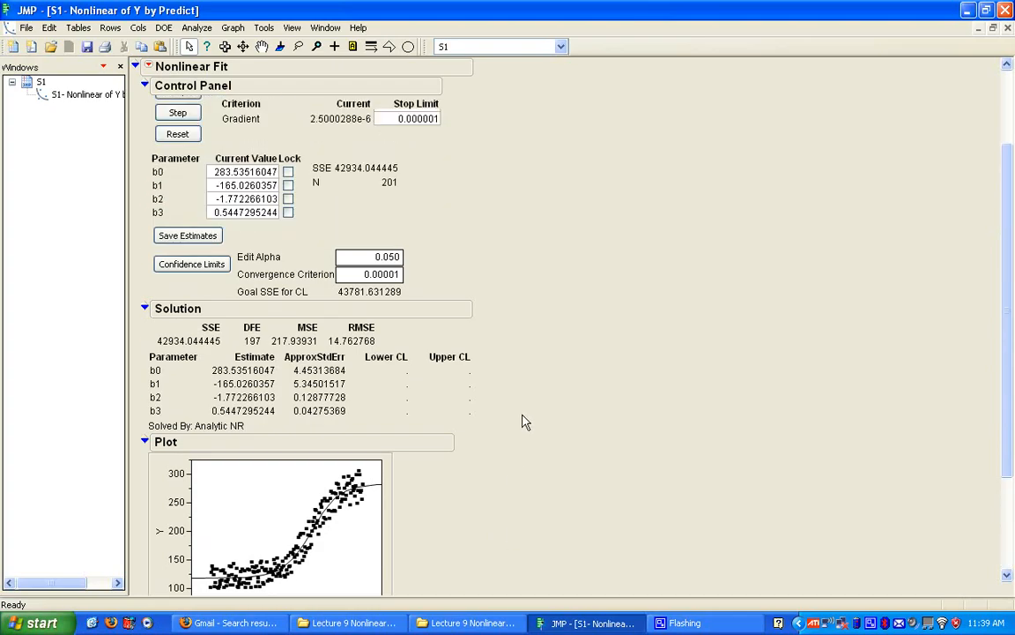
Save the prediction confidence limits to the S1 data table and bring their new columns into view beside the report.
left_click(149, 68)
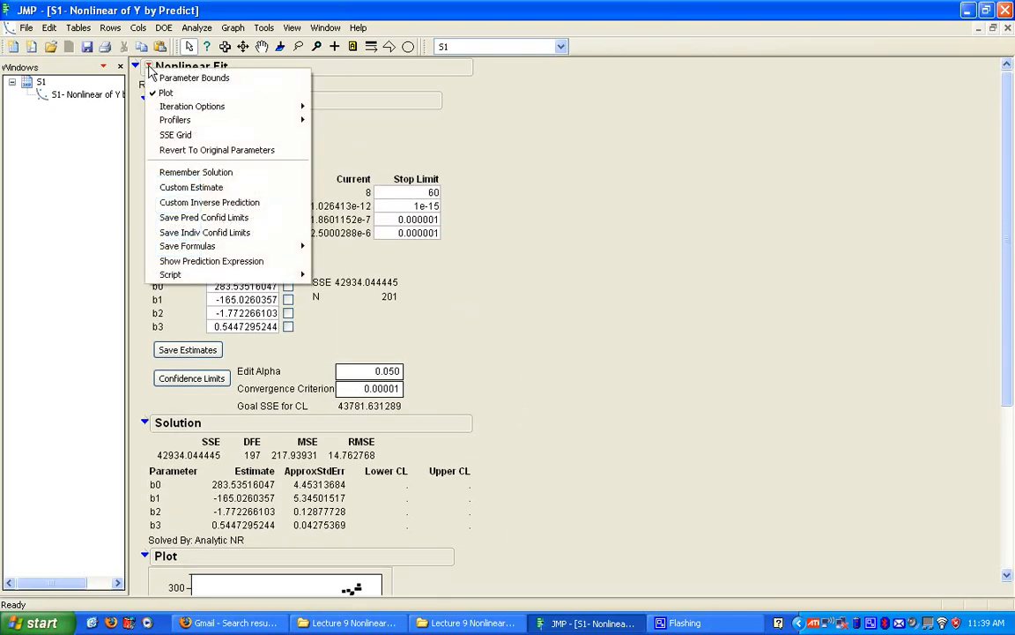
left_click(218, 222)
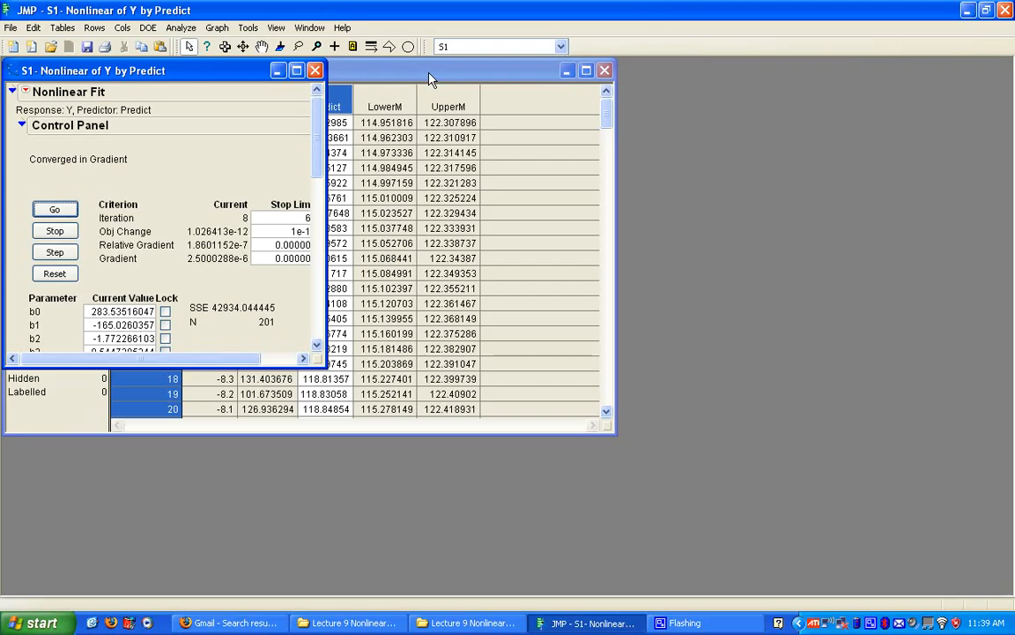
left_click_drag(491, 74, 777, 70)
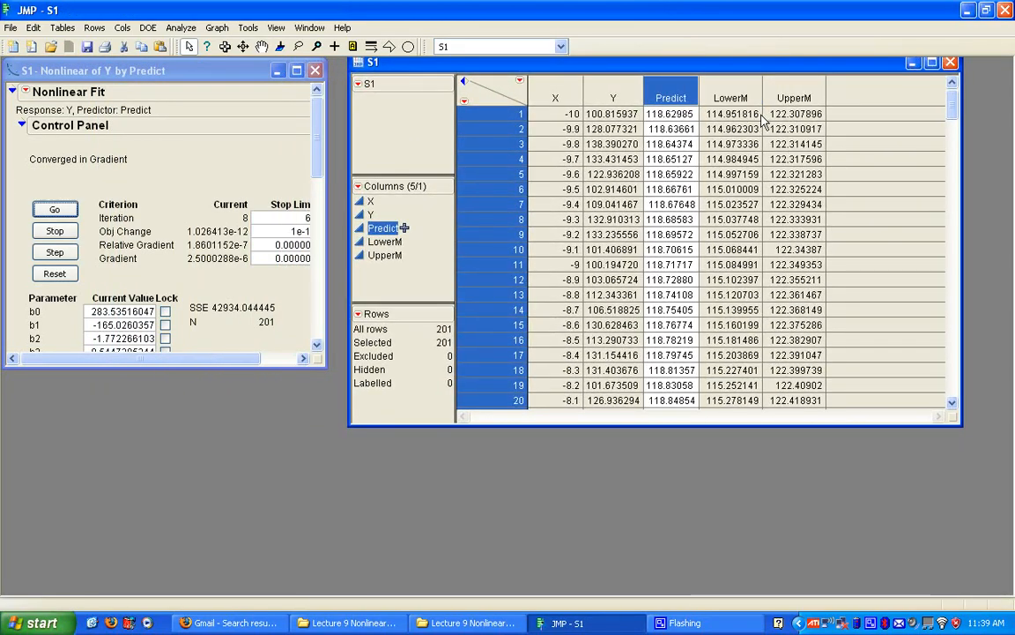
Save the individual confidence limits from the nonlinear fit and show the S1 data table maximized.
left_click(297, 71)
left_click(149, 67)
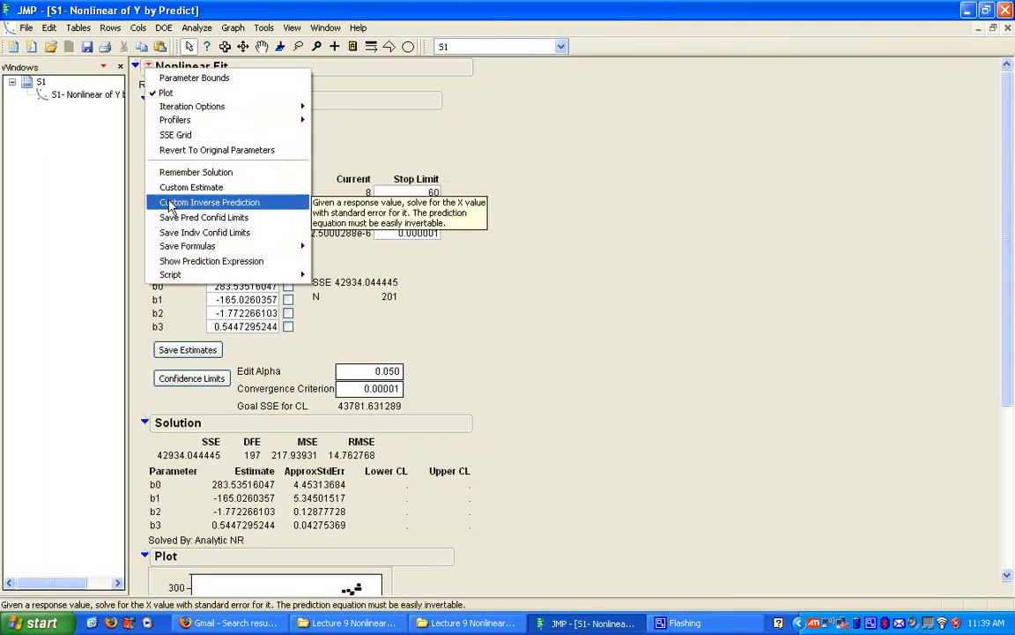
left_click(163, 229)
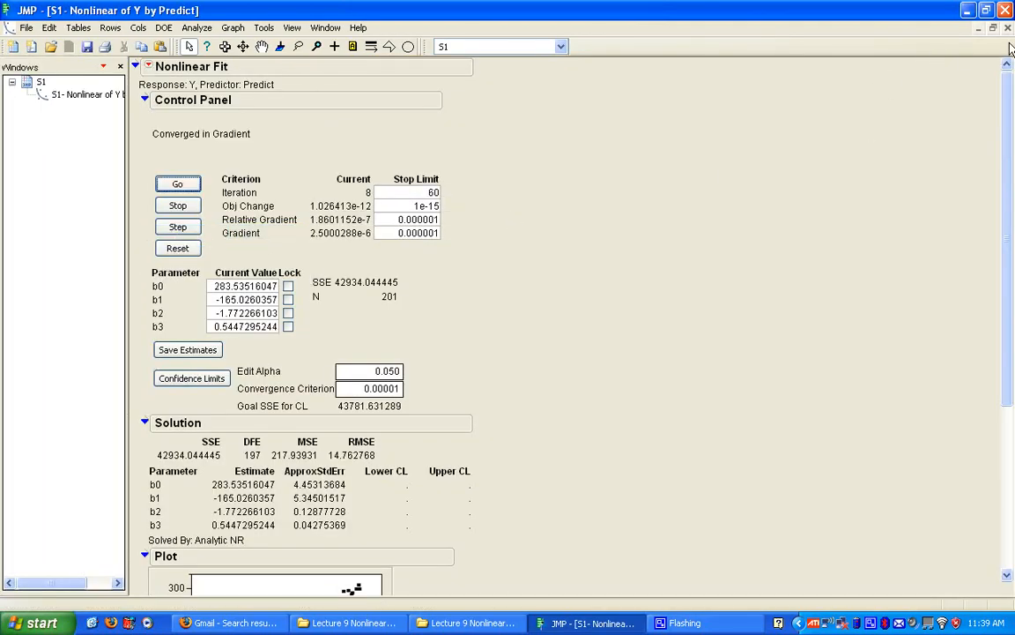
left_click(979, 28)
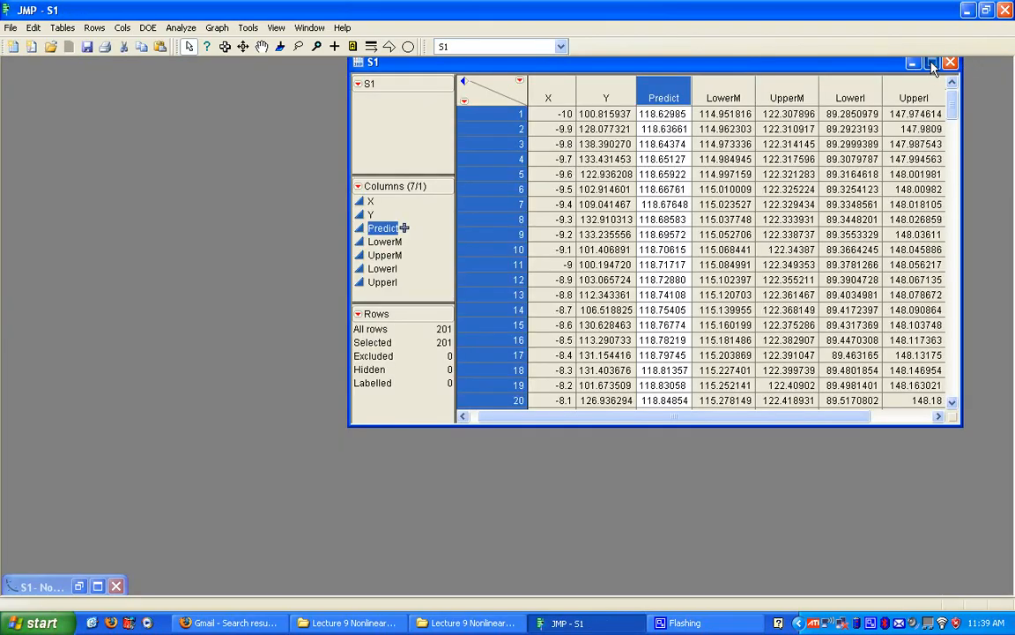
left_click(933, 64)
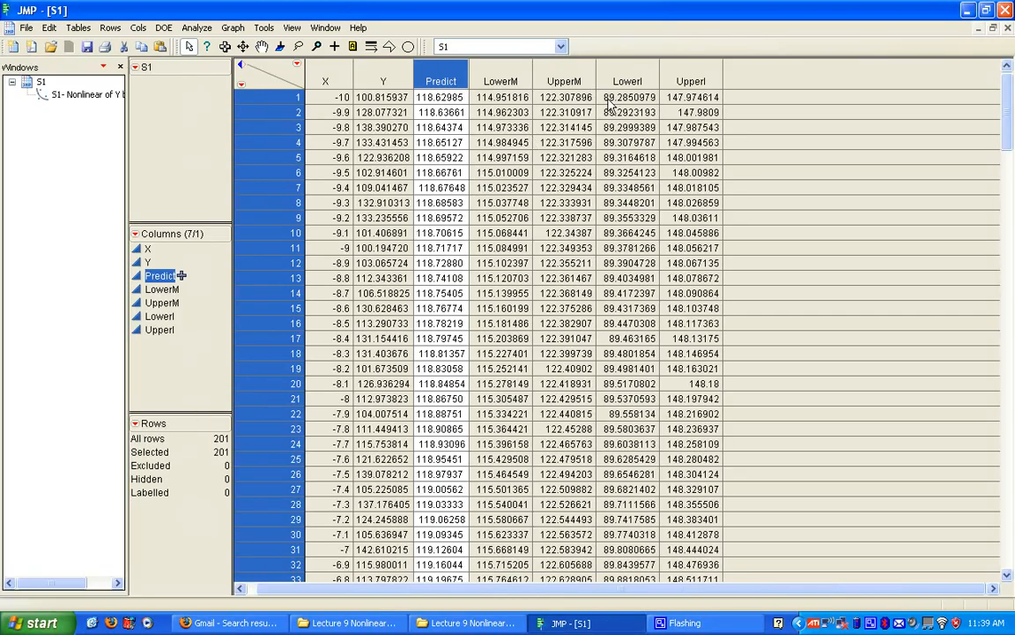